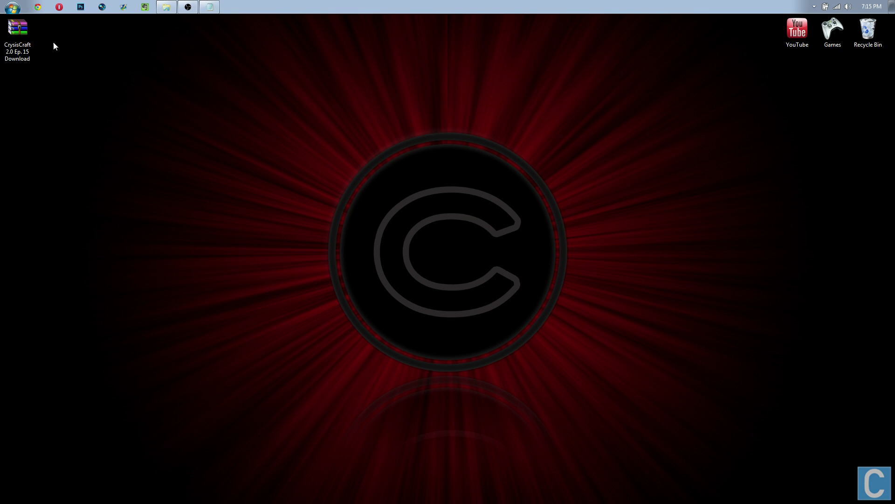
Extract the CrysisCraft 2.0 Ep. 15 Download archive into its own folder on the desktop.
left_click(12, 37)
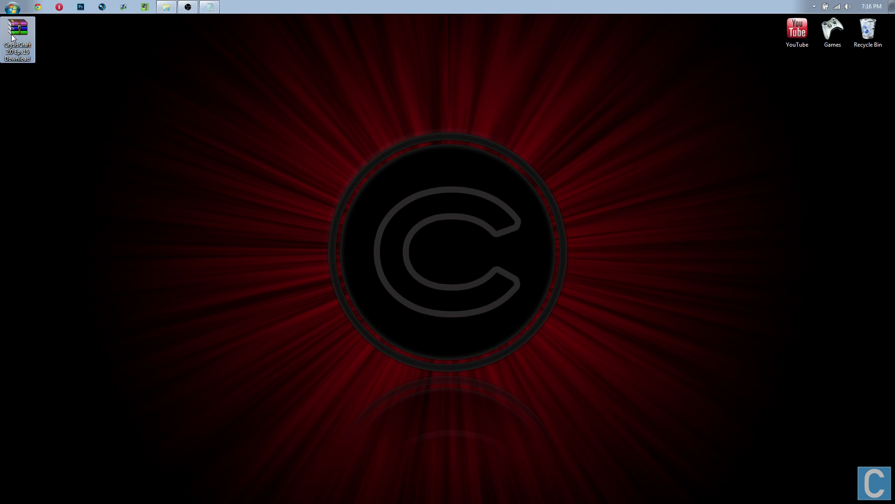
right_click(12, 37)
left_click(69, 73)
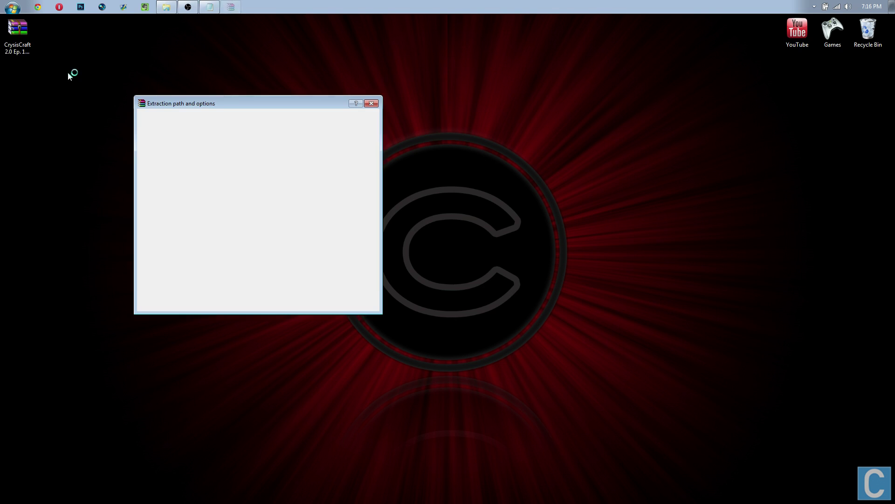
left_click(284, 303)
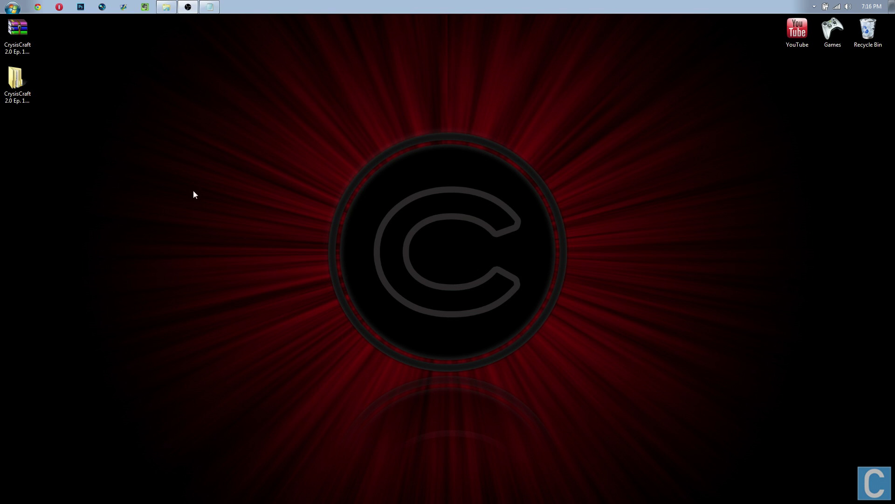
Check the world files in the extracted folder and move its inner CrysisCraft Ep. 15 Download folder to the desktop.
double_click(19, 86)
left_click(334, 198)
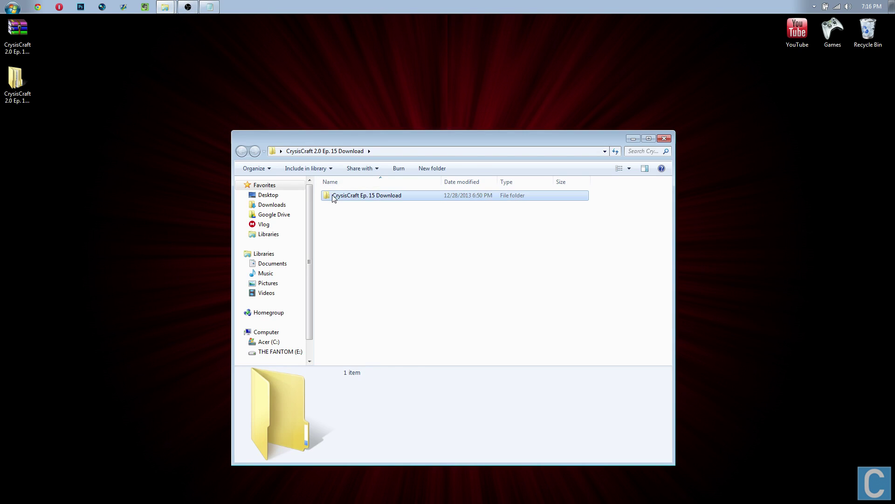
double_click(333, 198)
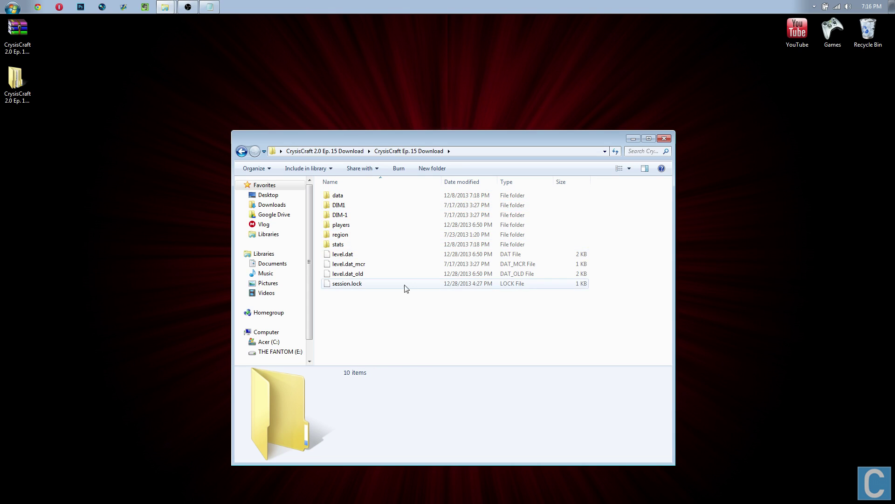
left_click(242, 152)
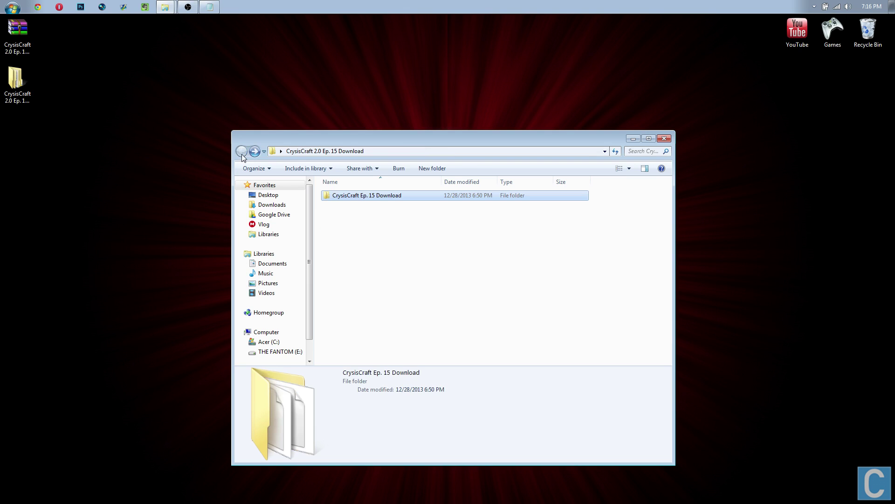
left_click(254, 152)
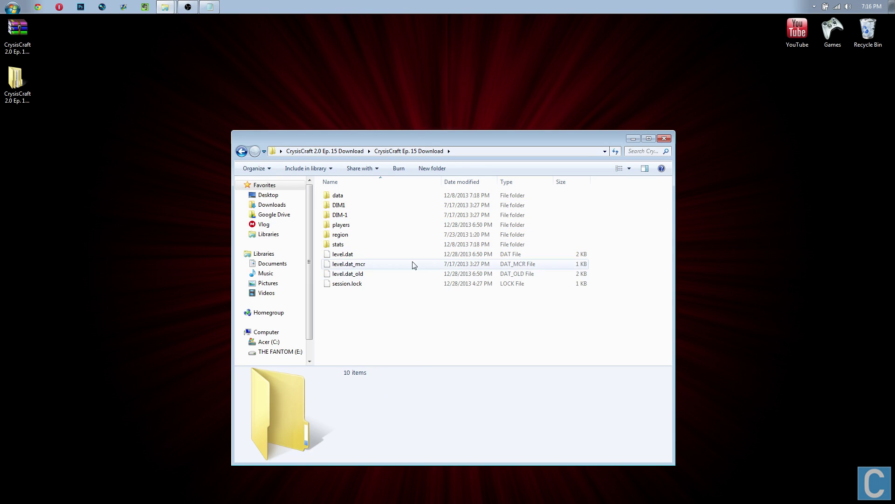
left_click(241, 151)
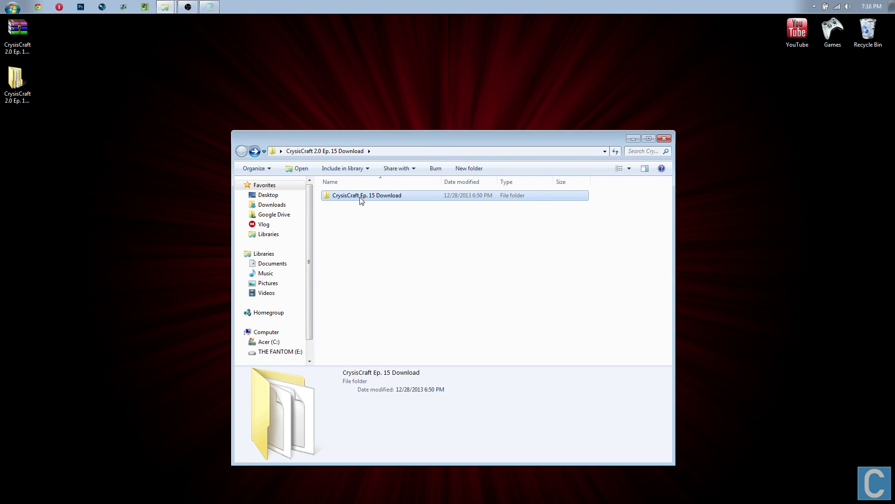
left_click(27, 139)
key("ctrl+v")
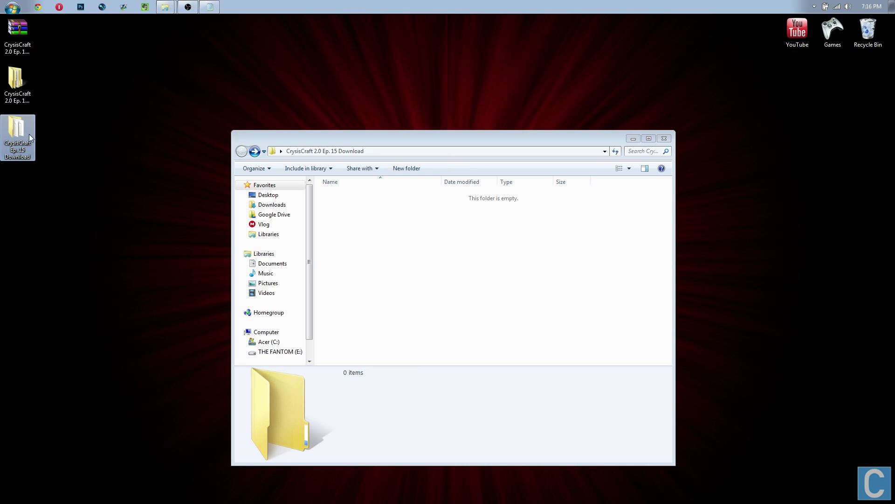
Delete the archive and the emptied extraction folder, and move the world folder toward the middle of the desktop.
left_click_drag(75, 109, 2, 19)
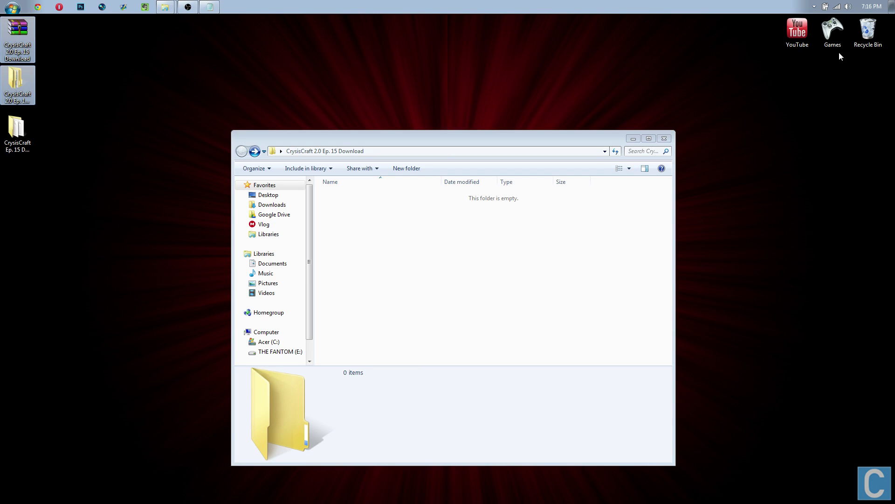
left_click_drag(869, 30, 869, 30)
left_click(664, 138)
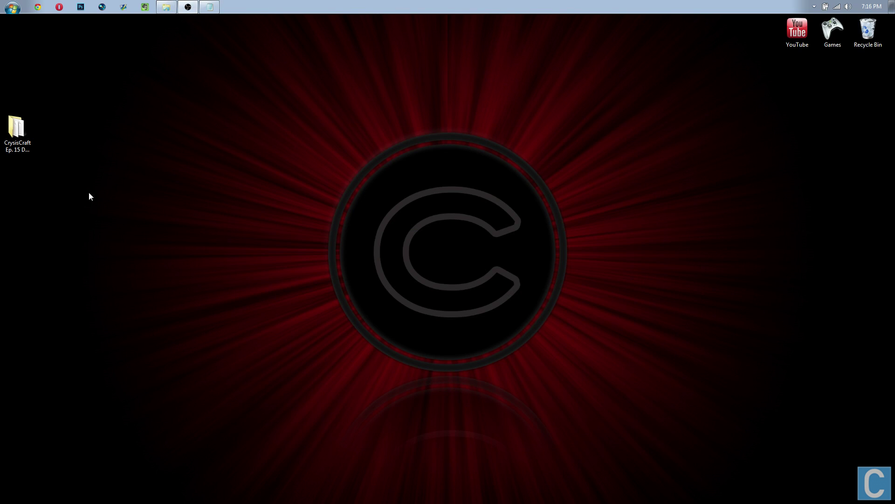
left_click_drag(298, 154, 301, 156)
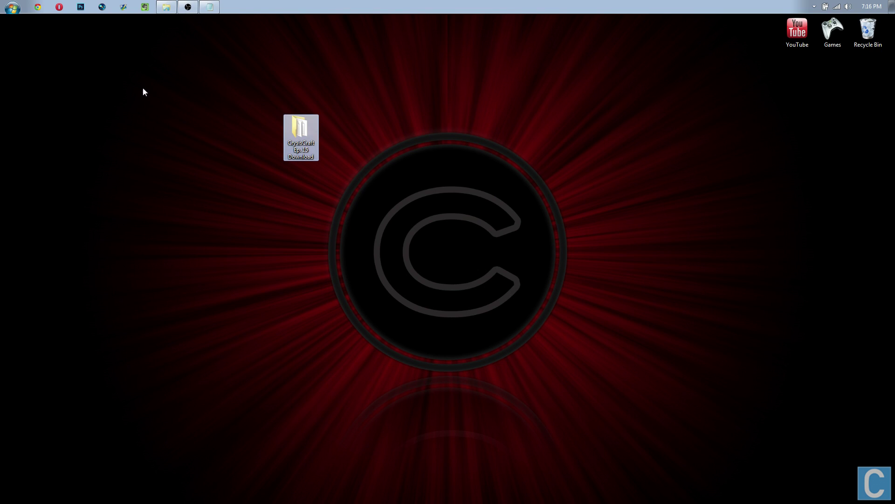
Open the .minecraft saves folder via %appdata% and move the CrysisCraft Ep. 15 Download folder from the desktop into it.
left_click(12, 10)
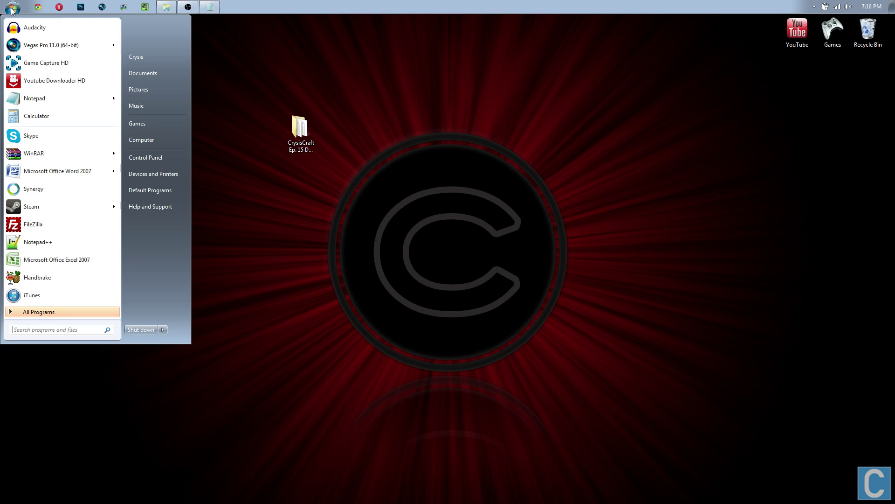
type("%appdata")
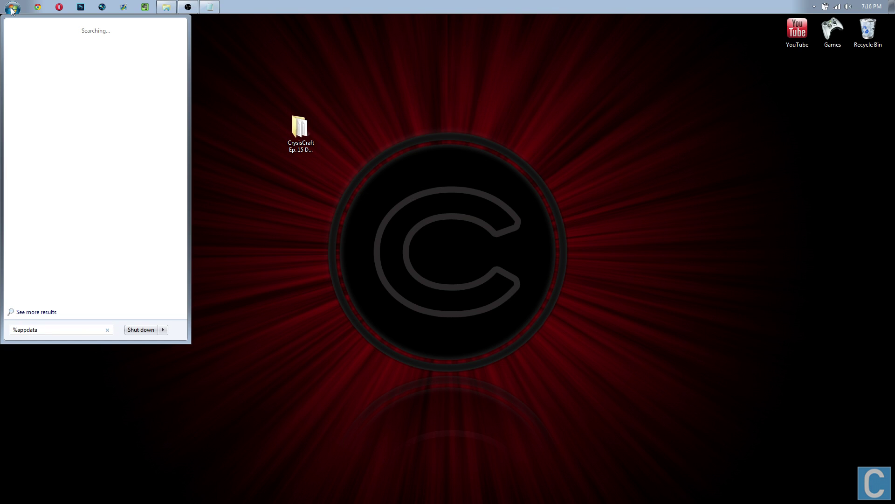
type("%")
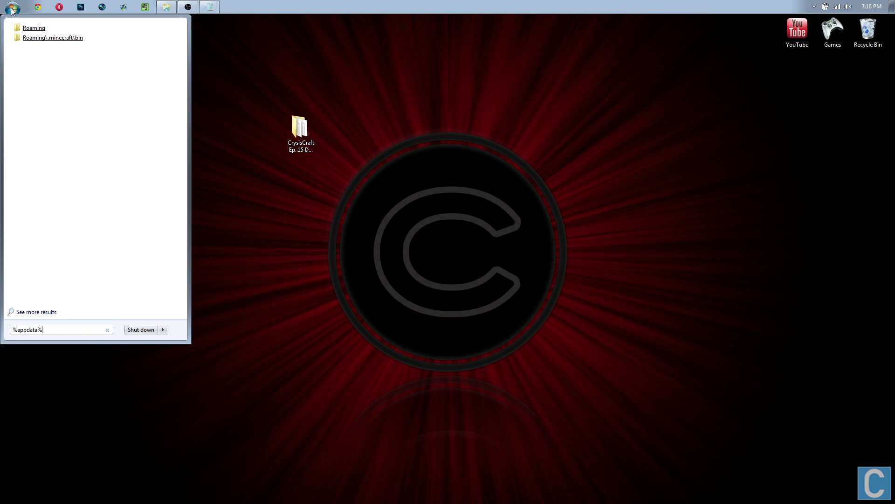
key("Return")
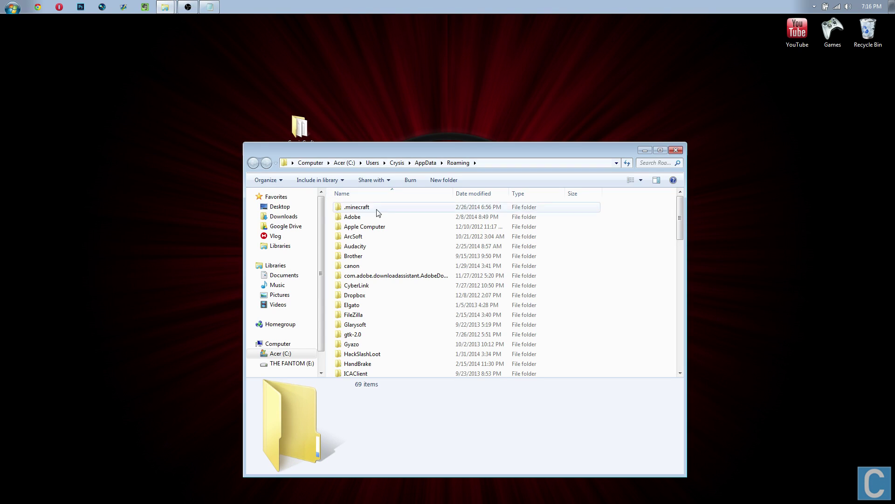
double_click(353, 207)
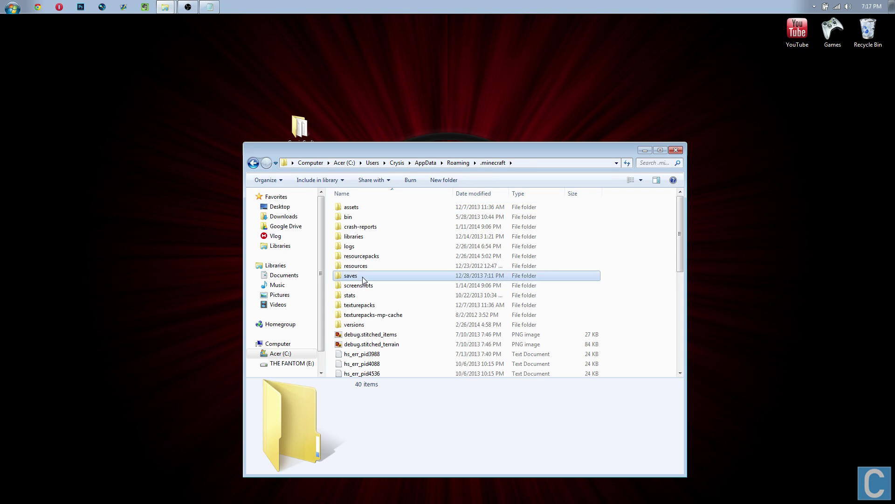
double_click(363, 277)
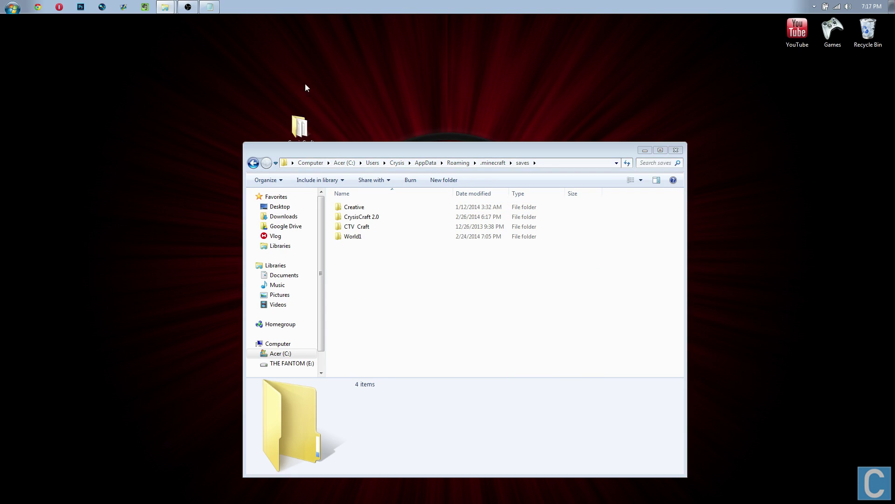
left_click_drag(299, 126, 430, 262)
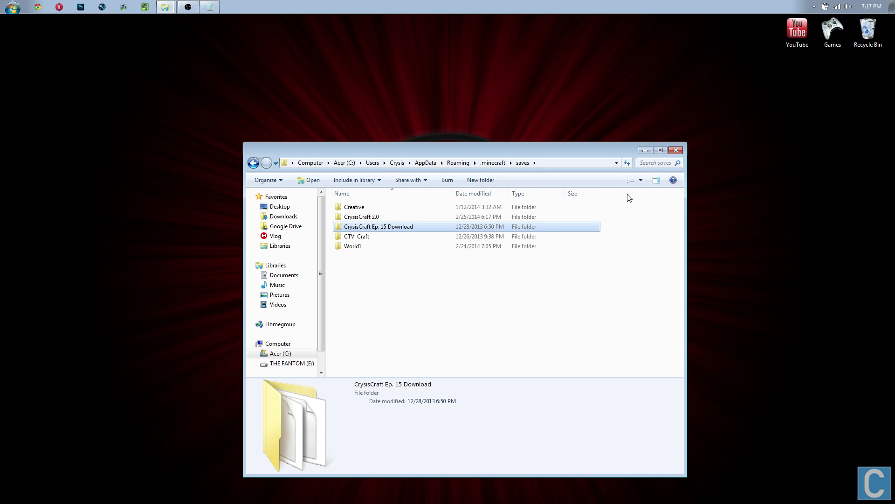
left_click(677, 151)
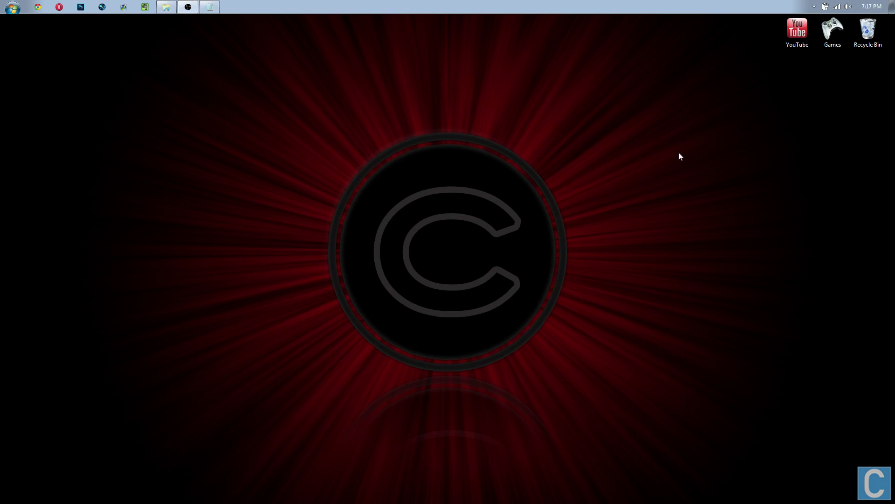
Launch Minecraft from the Minecraft folder inside the desktop's Games folder.
double_click(832, 32)
double_click(396, 257)
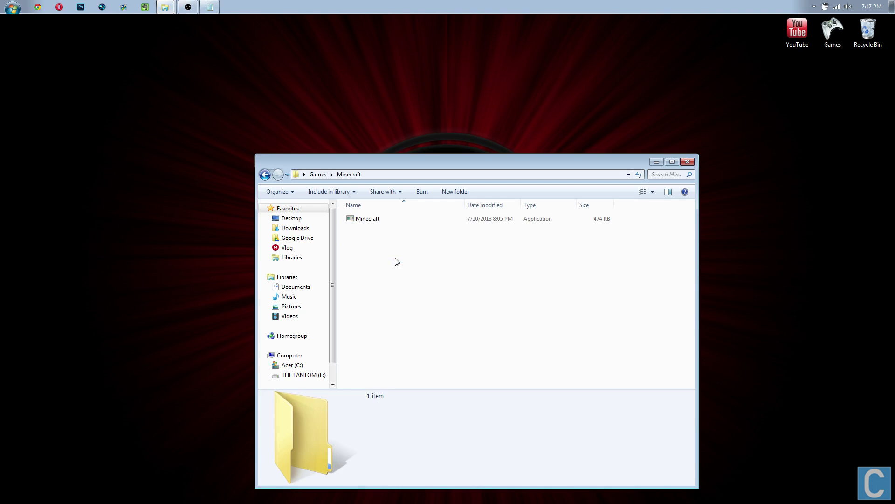
double_click(386, 218)
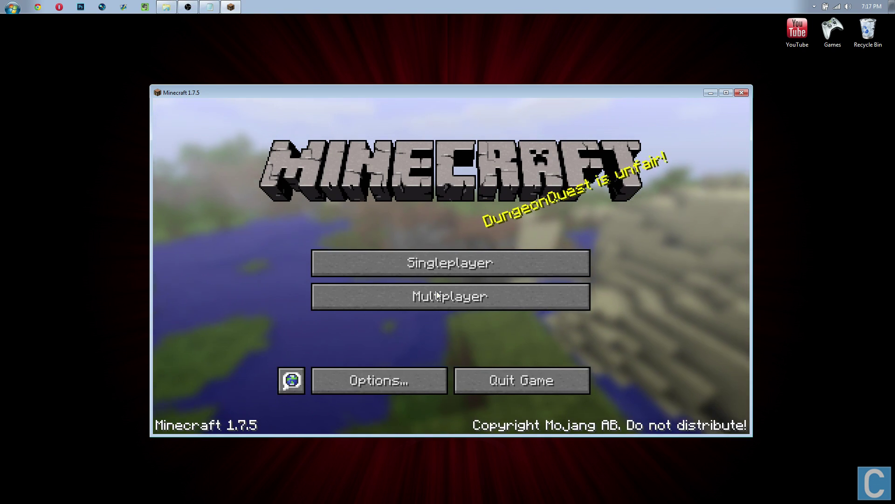
Load the CrysisCraft Ep. 15 Download world in singleplayer.
left_click(382, 259)
scroll(383, 255, "down", 1)
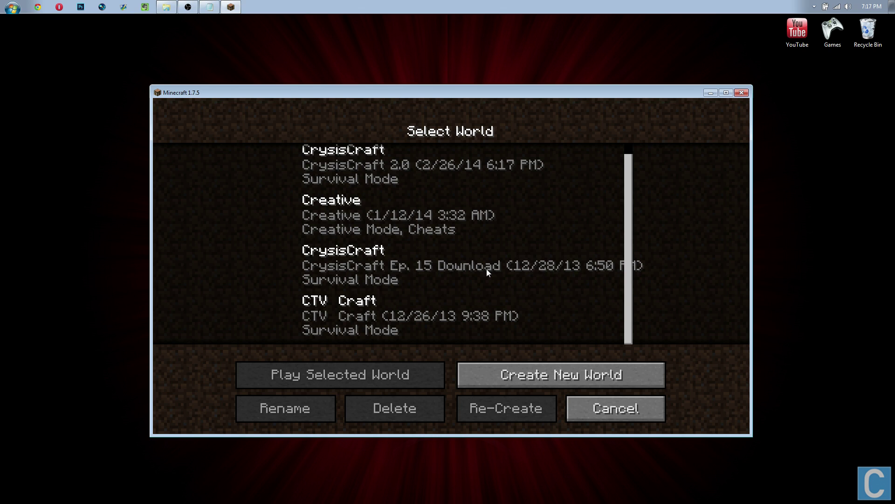
left_click(371, 276)
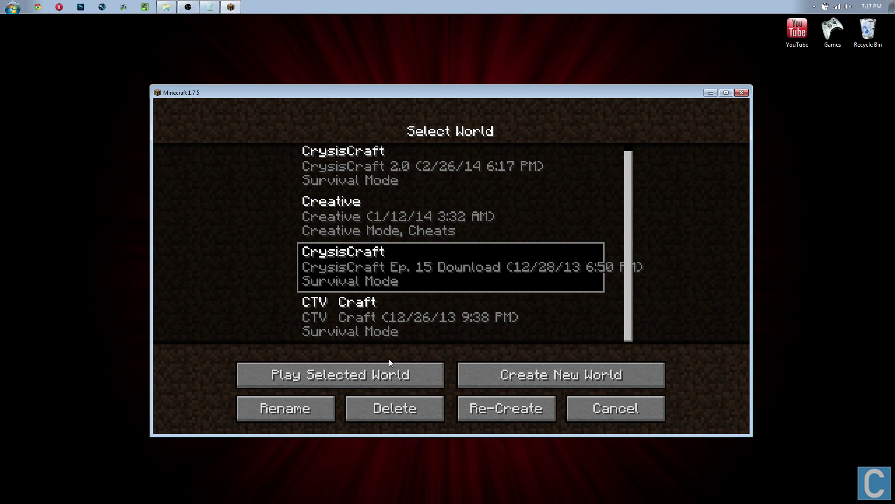
left_click(378, 371)
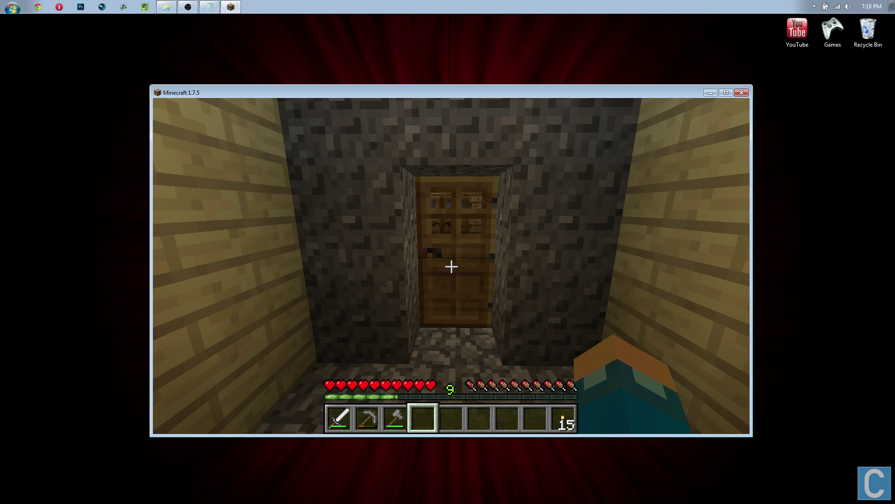
Walk along the corridor in the loaded world and switch the camera to the front-facing third-person view.
key("w")
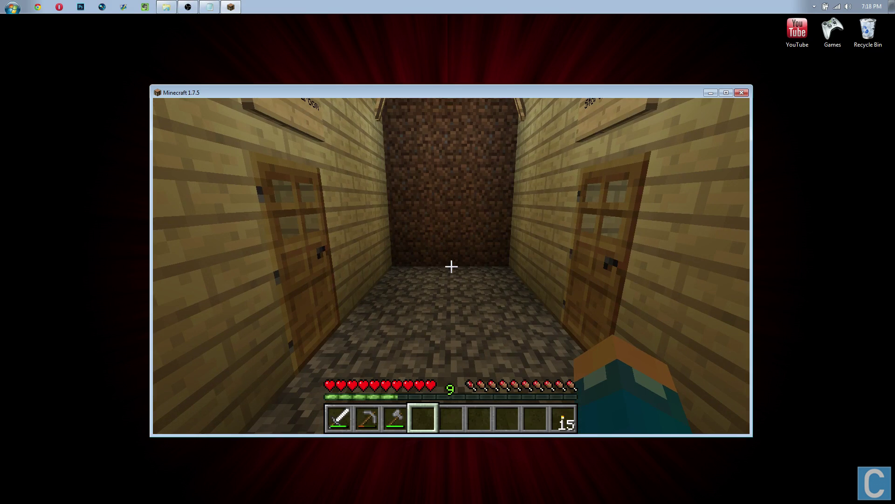
key("w")
key("F5")
key("F5")
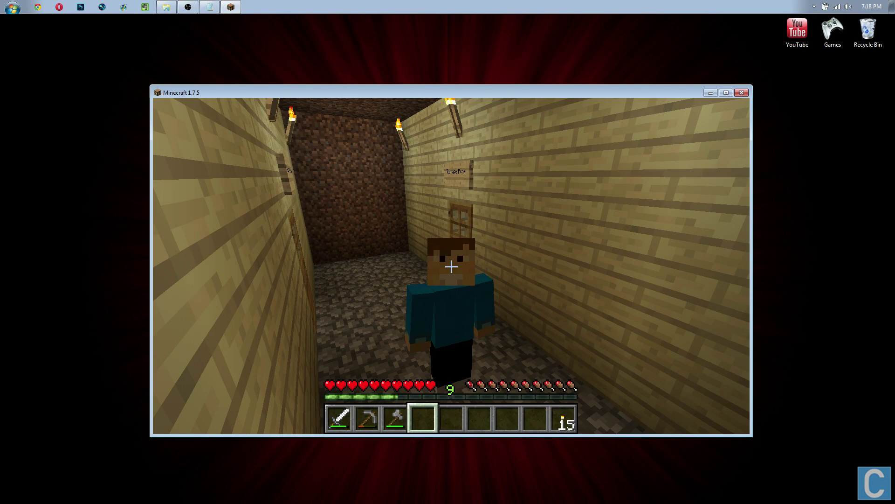